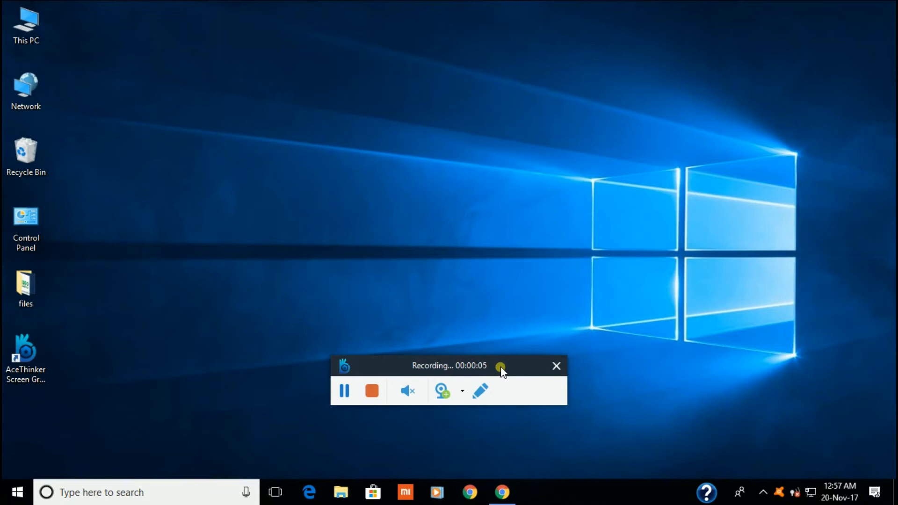
Switch to the browser and examine the Screen Grabber Pro feature list and discounted price on the AceThinker product page.
drag(501, 366, 797, 426)
click(516, 490)
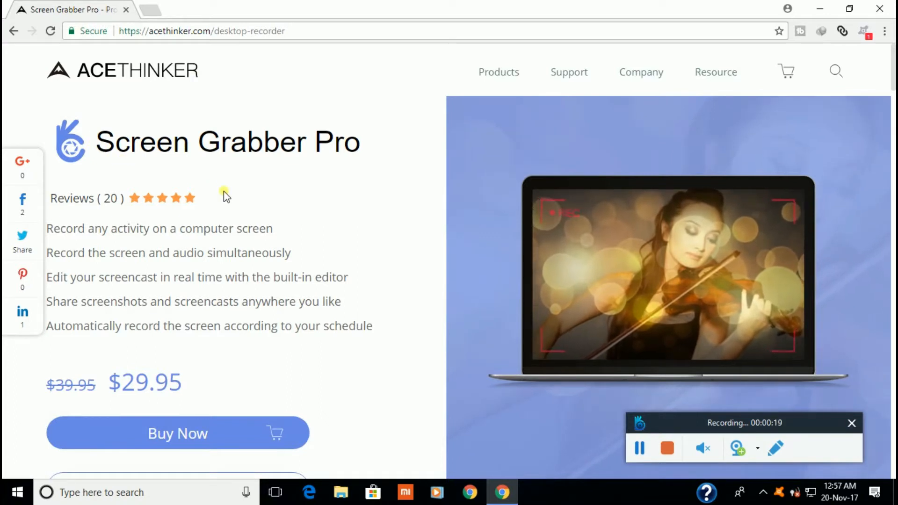
scroll(226, 197, down, 2)
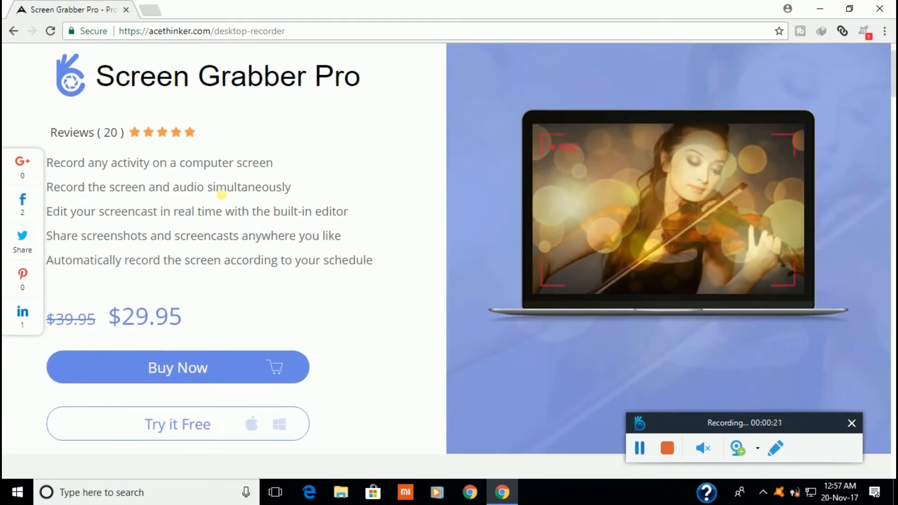
drag(48, 164, 275, 166)
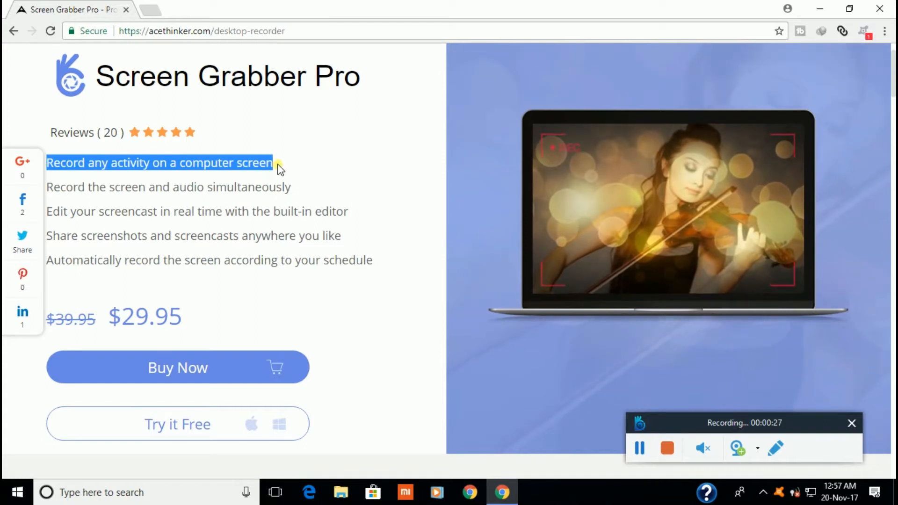
click(274, 161)
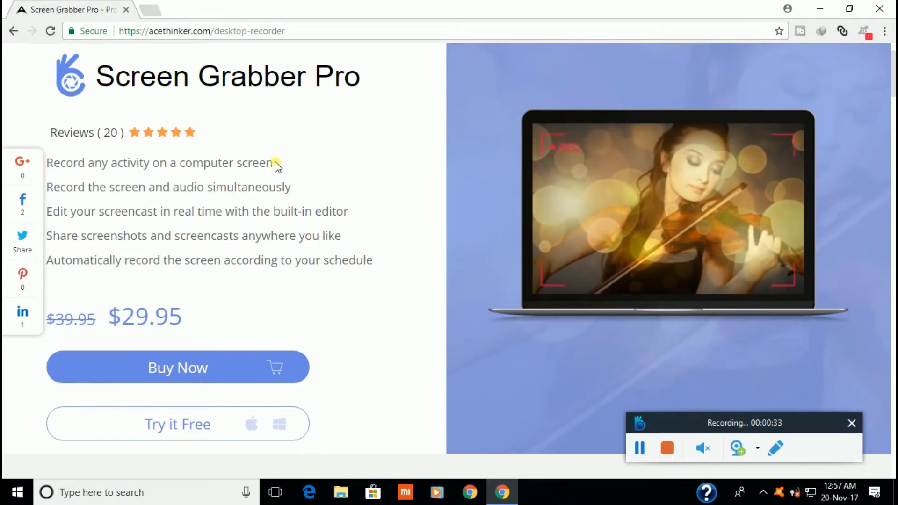
scroll(275, 161, down, 1)
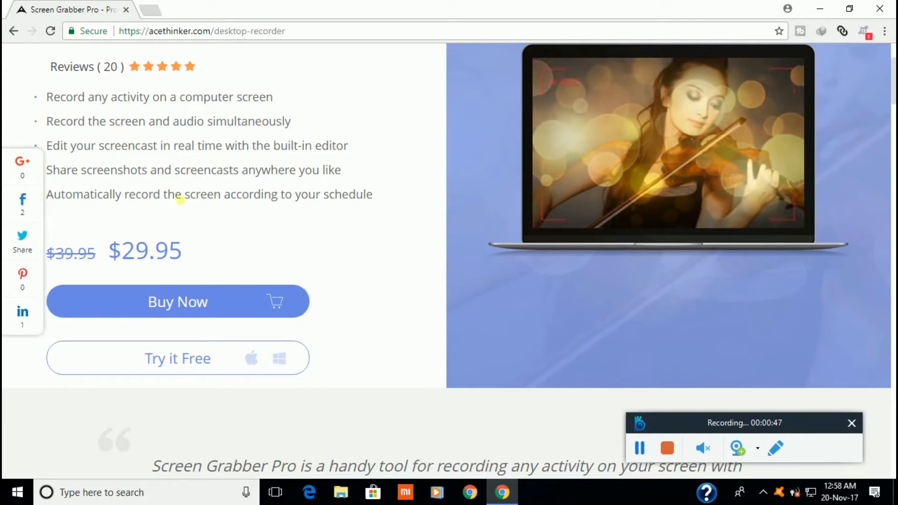
drag(173, 253, 122, 253)
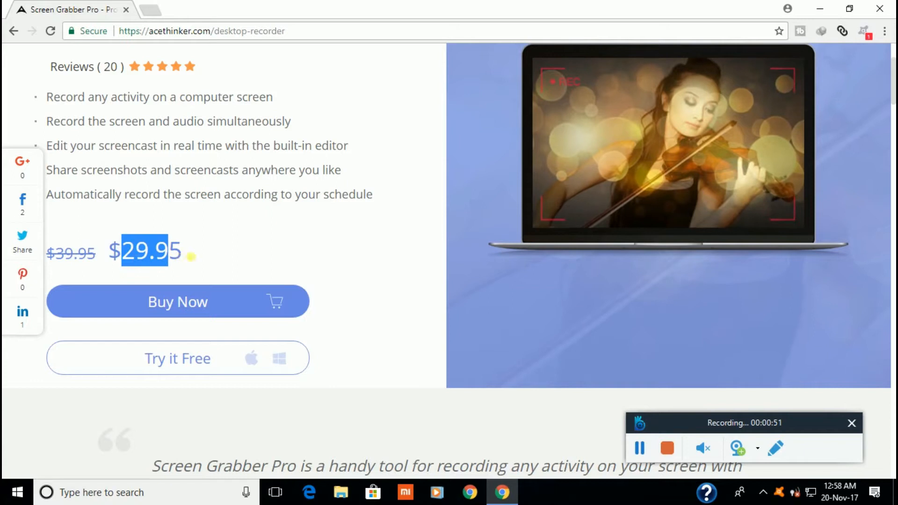
click(191, 257)
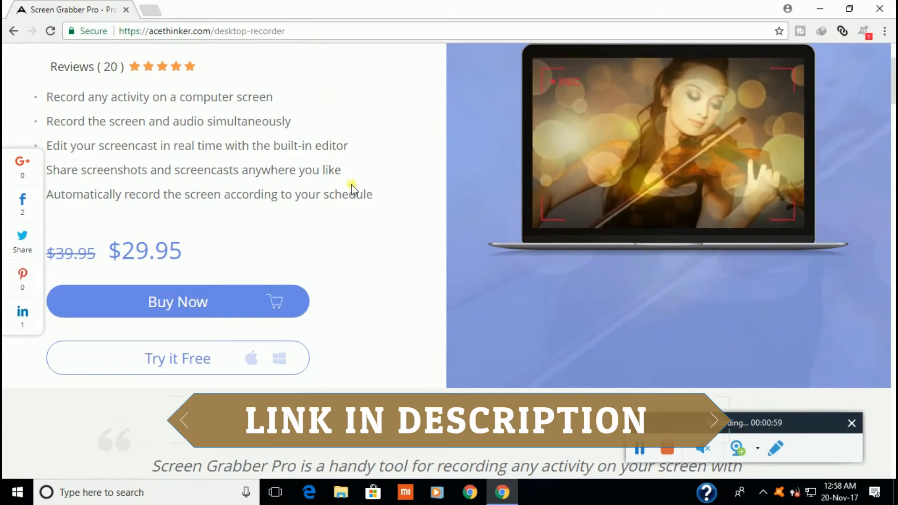
Read the product page sections on recording anything on screen, scheduling recording tasks, and editing recordings.
scroll(337, 201, down, 4)
scroll(323, 215, down, 5)
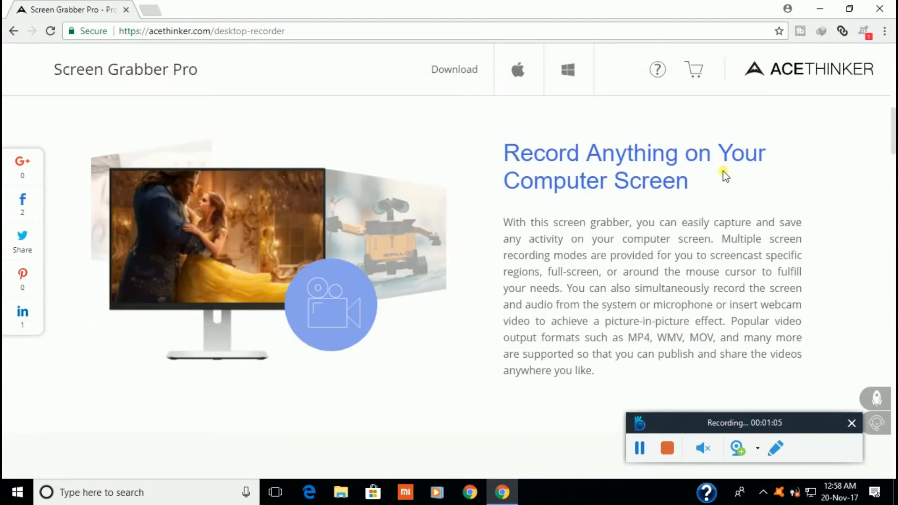
scroll(730, 188, down, 5)
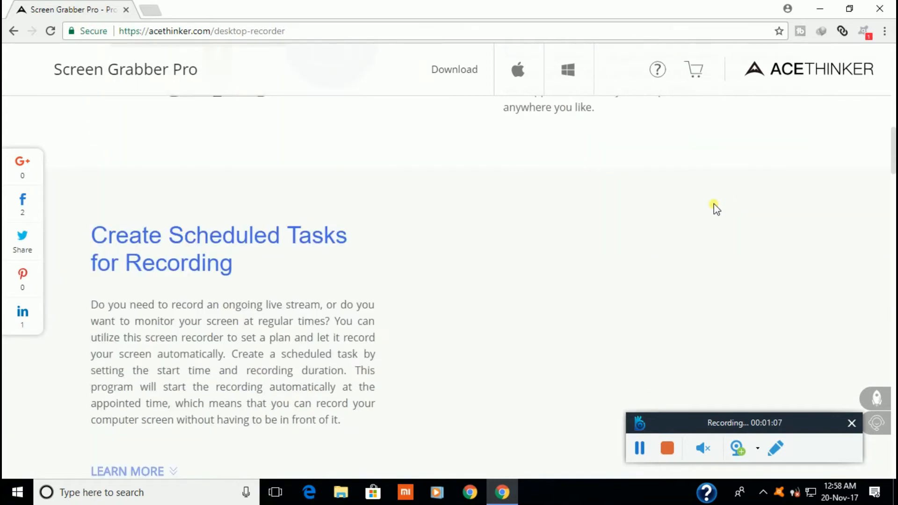
scroll(141, 229, down, 1)
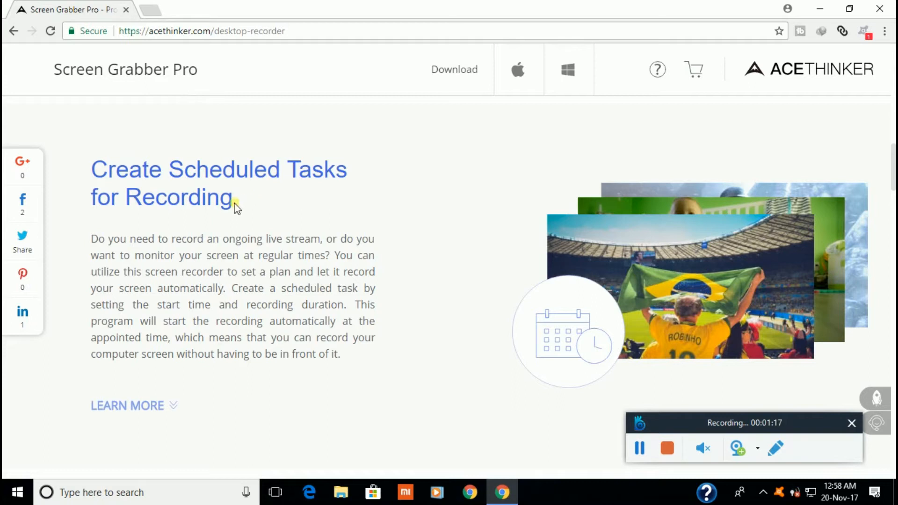
scroll(280, 201, down, 4)
scroll(279, 202, down, 3)
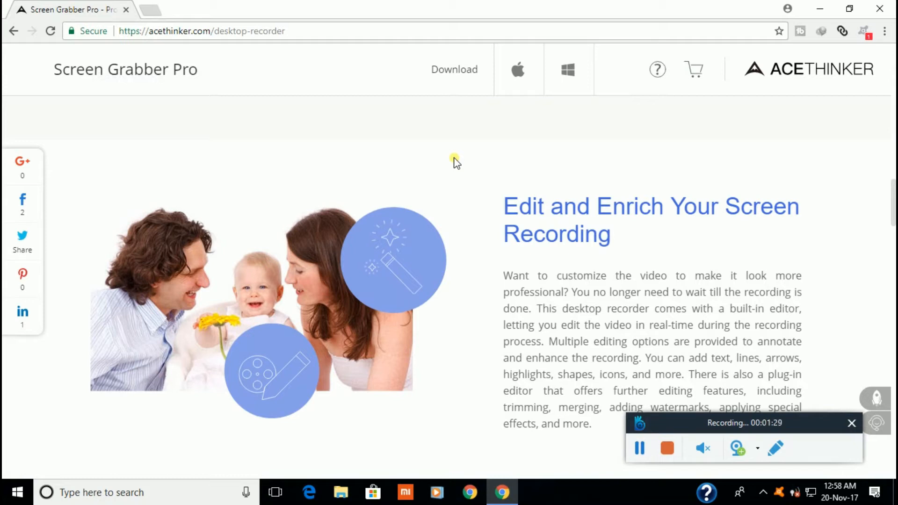
scroll(478, 195, down, 3)
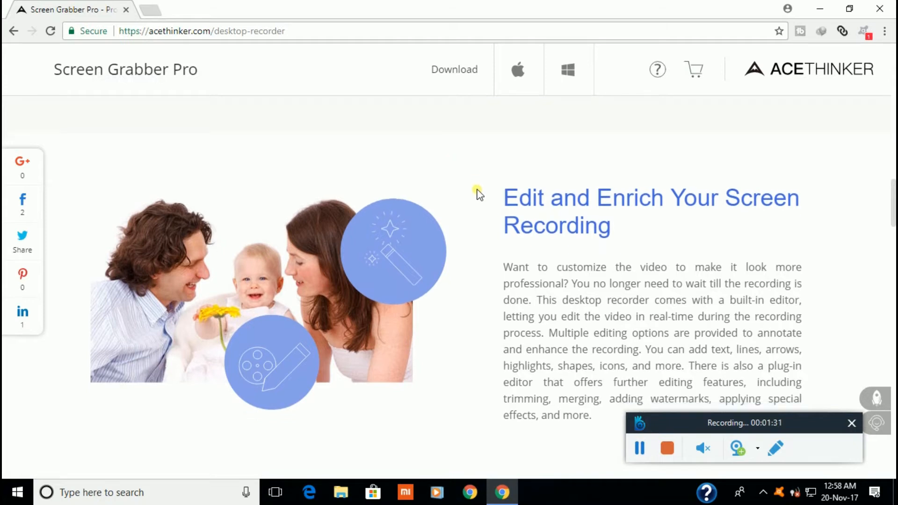
scroll(479, 205, down, 15)
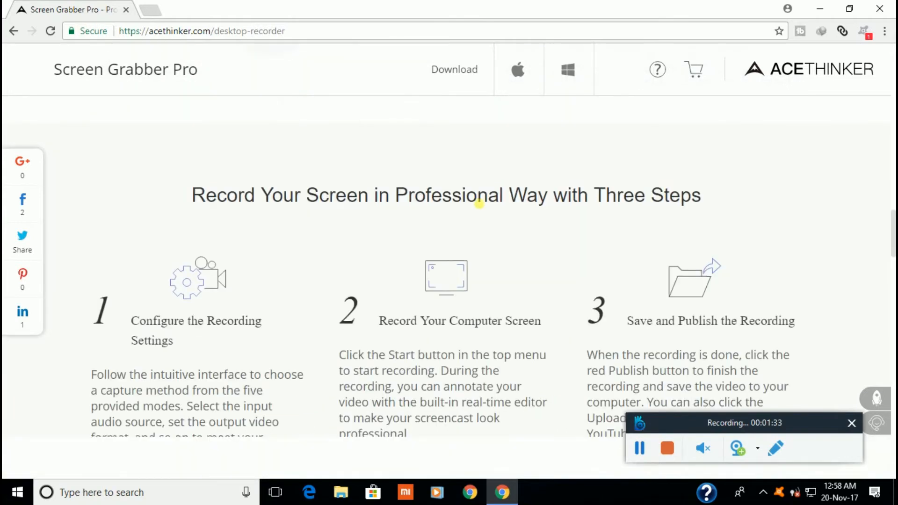
Skim the product screenshots, user guide video and customer reviews, then return to the start of the product page.
scroll(361, 161, up, 3)
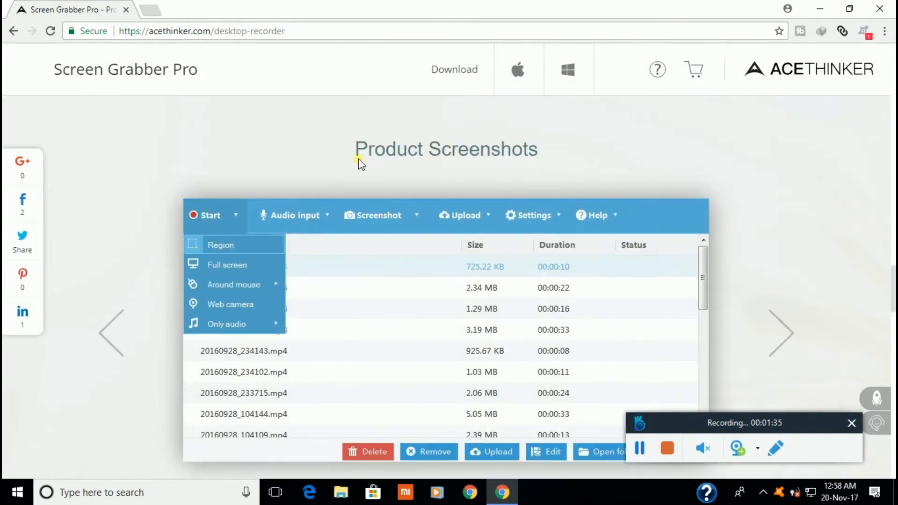
scroll(421, 174, down, 7)
scroll(357, 168, down, 3)
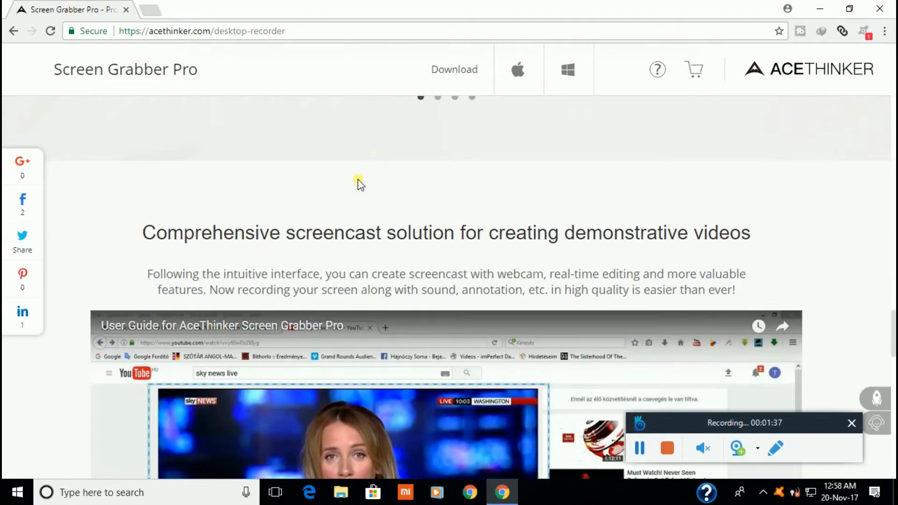
scroll(423, 200, down, 12)
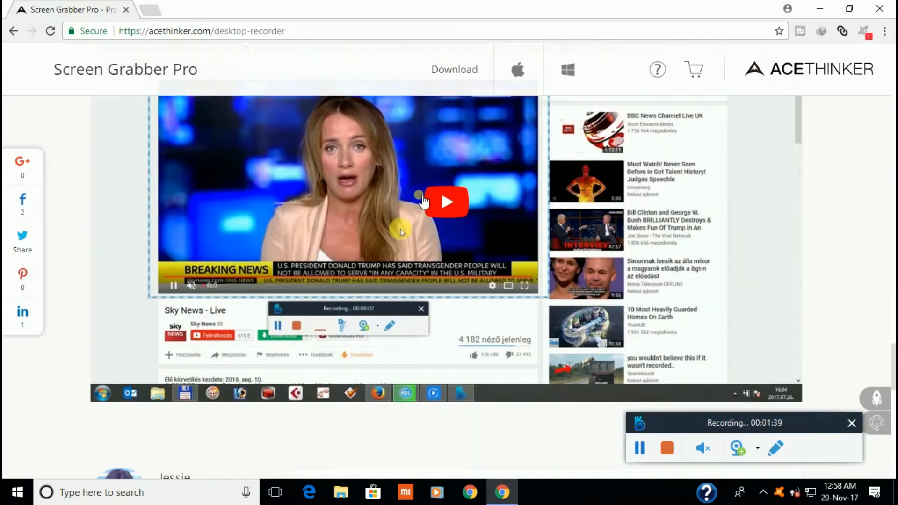
scroll(409, 210, up, 1)
scroll(409, 210, down, 12)
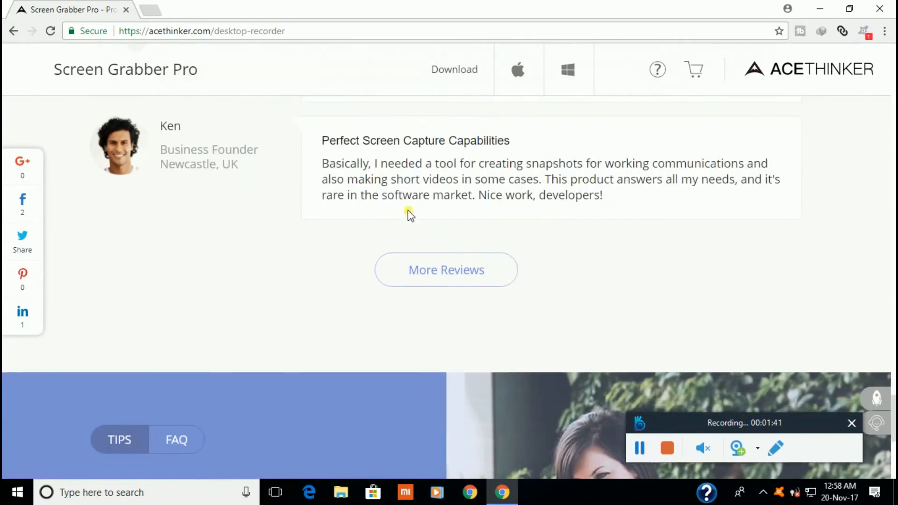
scroll(408, 211, up, 20)
scroll(410, 213, down, 10)
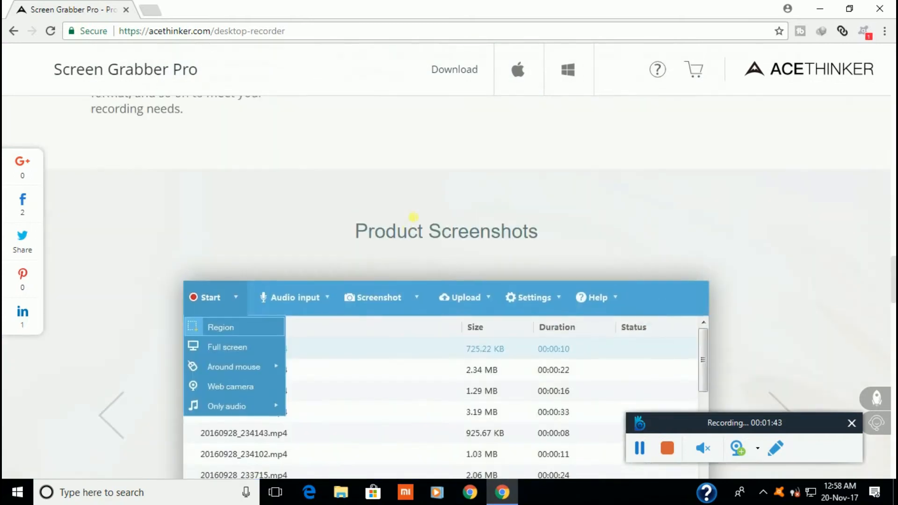
scroll(326, 177, up, 15)
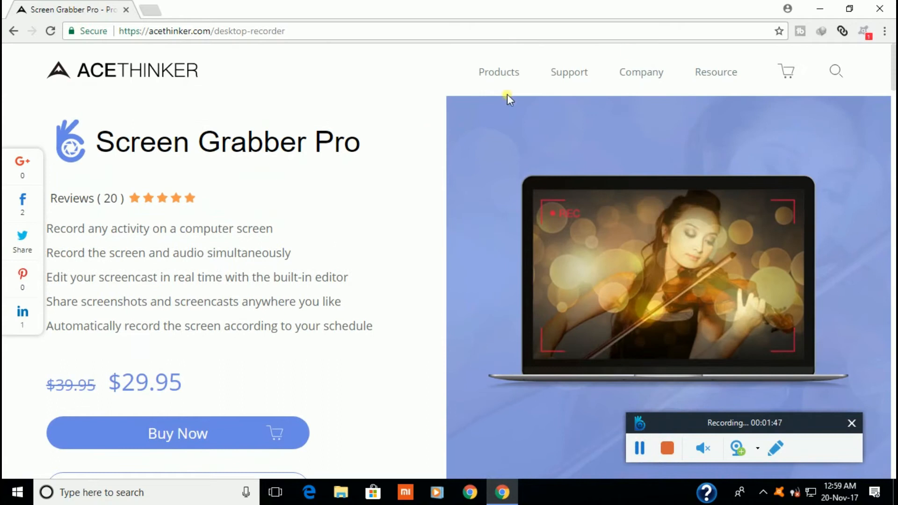
Minimize the browser, bring up the AceThinker Screen Grabber Pro main window, and reposition the recording toolbar.
click(821, 8)
click(761, 493)
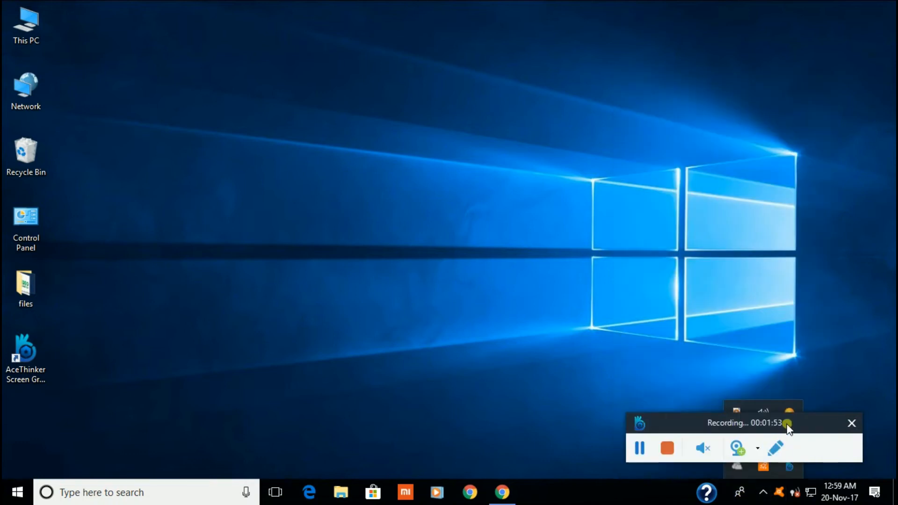
click(789, 463)
drag(796, 391, 802, 430)
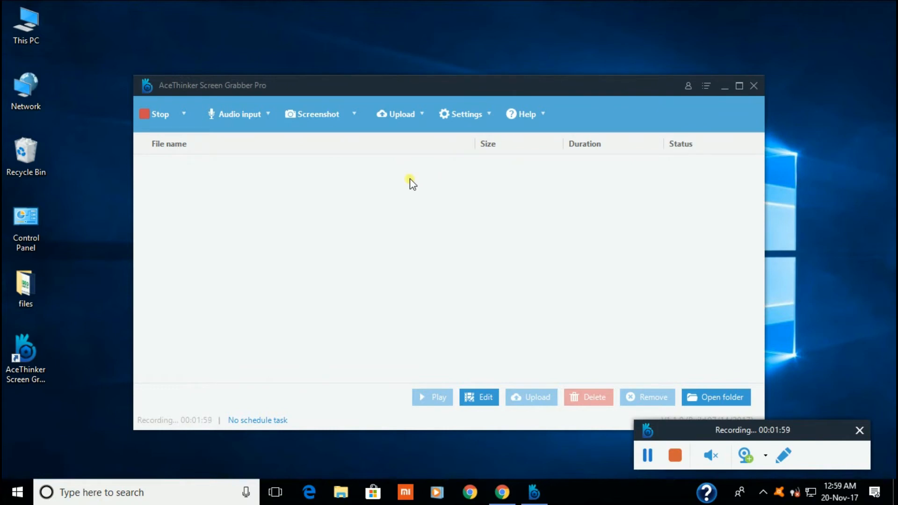
Examine the available recording modes, audio input sources, screenshot options and upload choices in the main window.
click(187, 122)
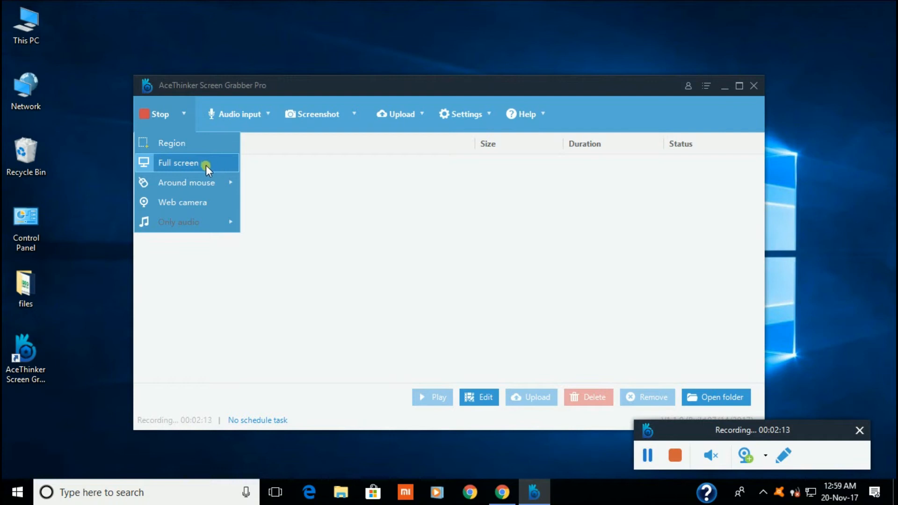
mouse_move(201, 180)
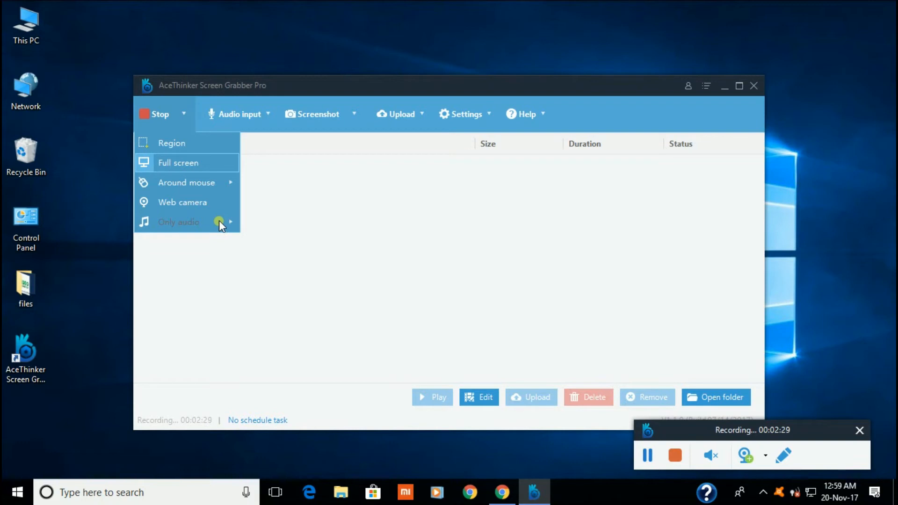
click(269, 115)
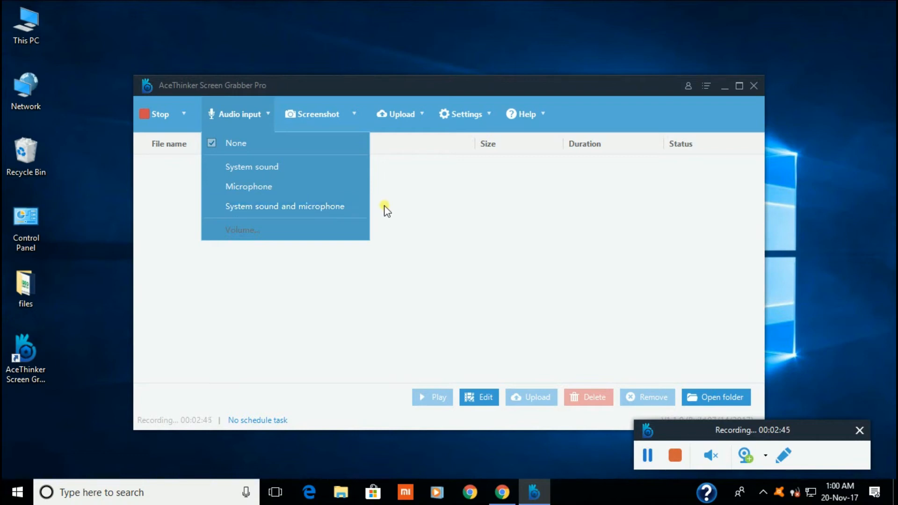
click(337, 144)
click(350, 116)
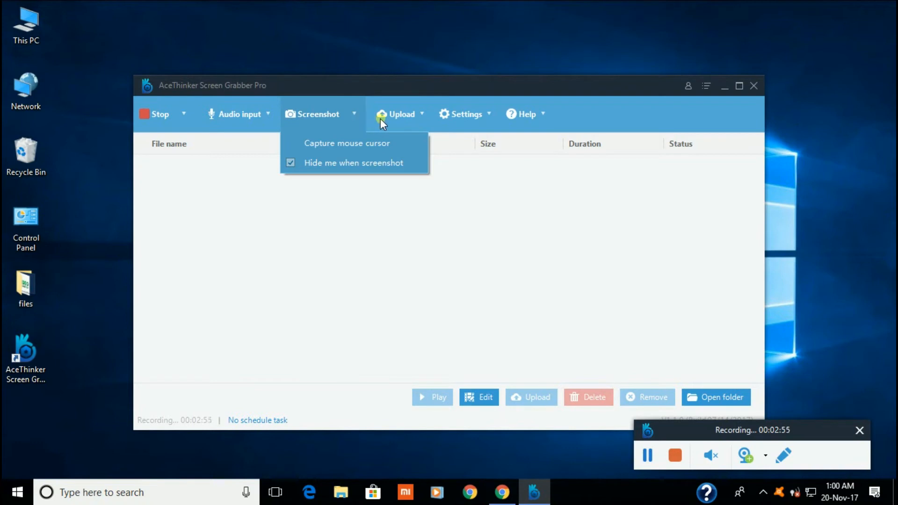
click(416, 112)
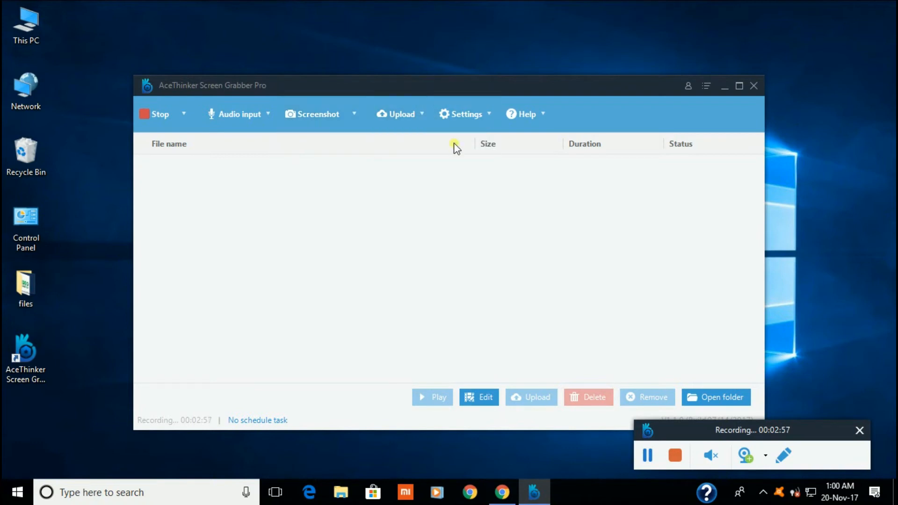
click(417, 116)
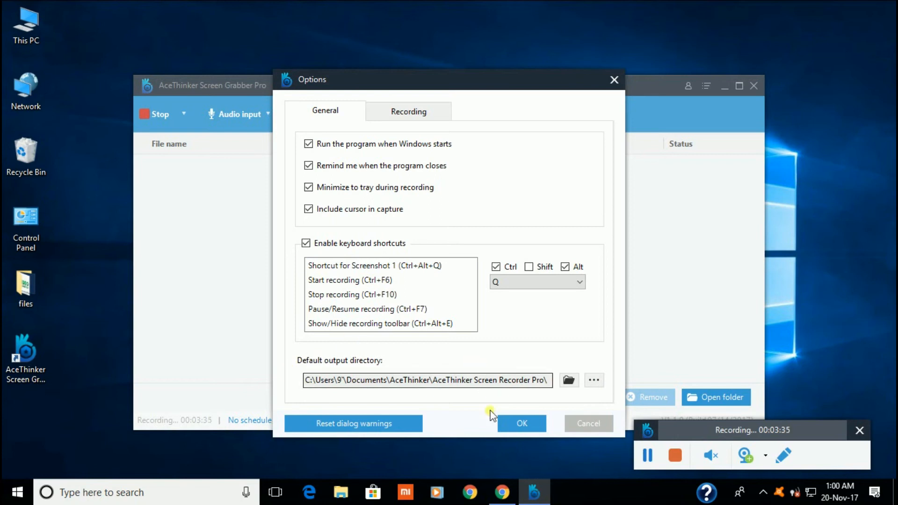
Review the recording options in the Options dialog, including the video format choices and the mouse style settings.
click(410, 116)
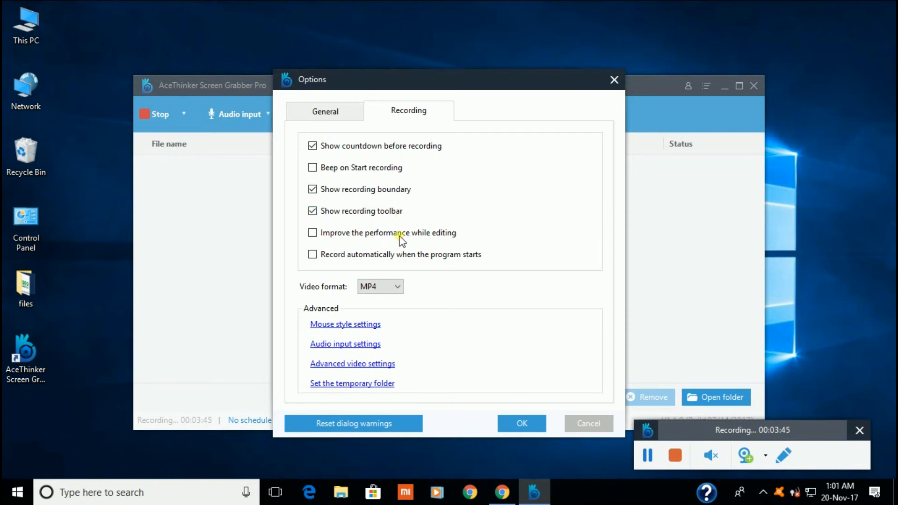
click(397, 286)
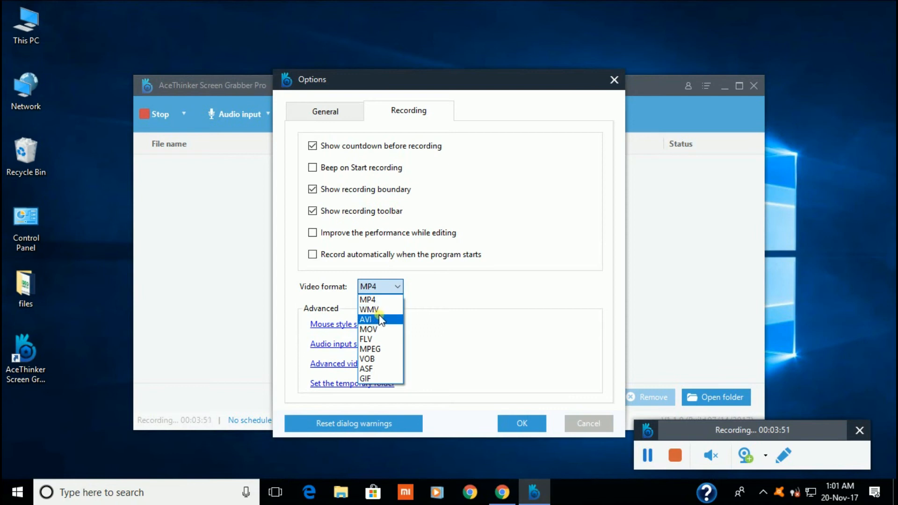
click(453, 298)
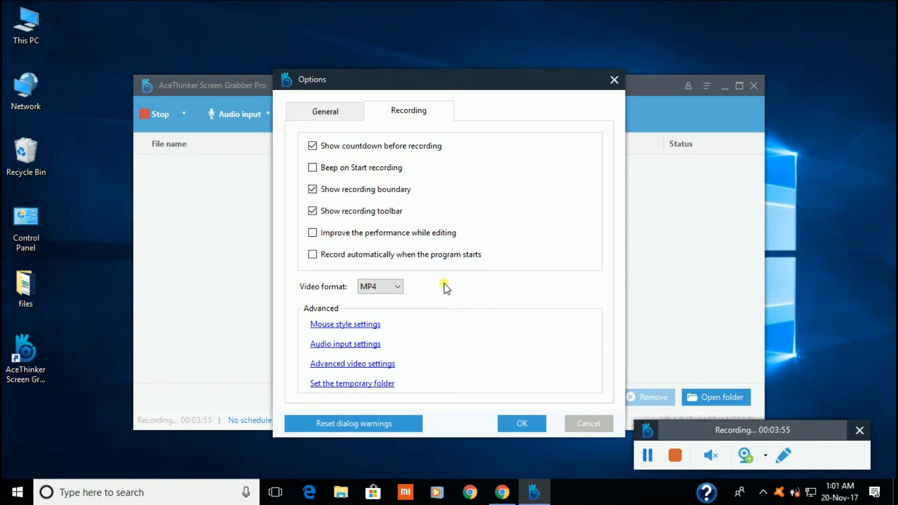
click(370, 325)
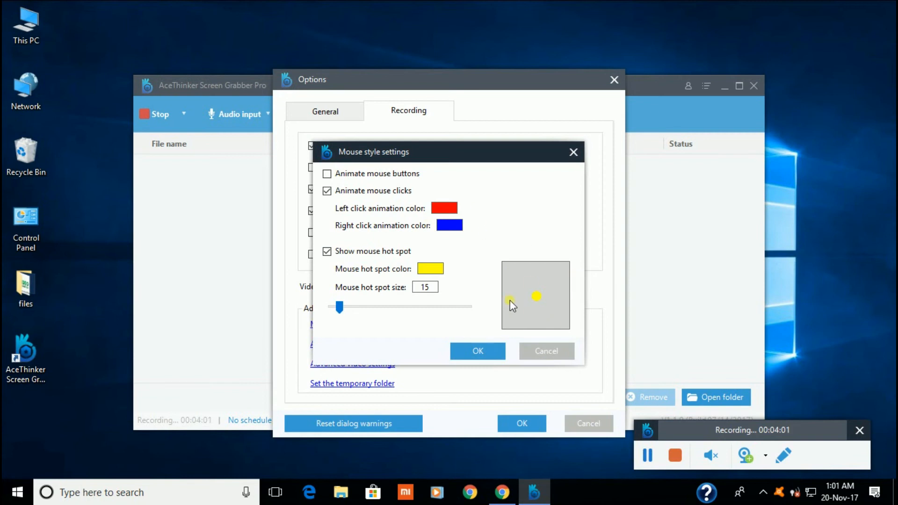
click(573, 153)
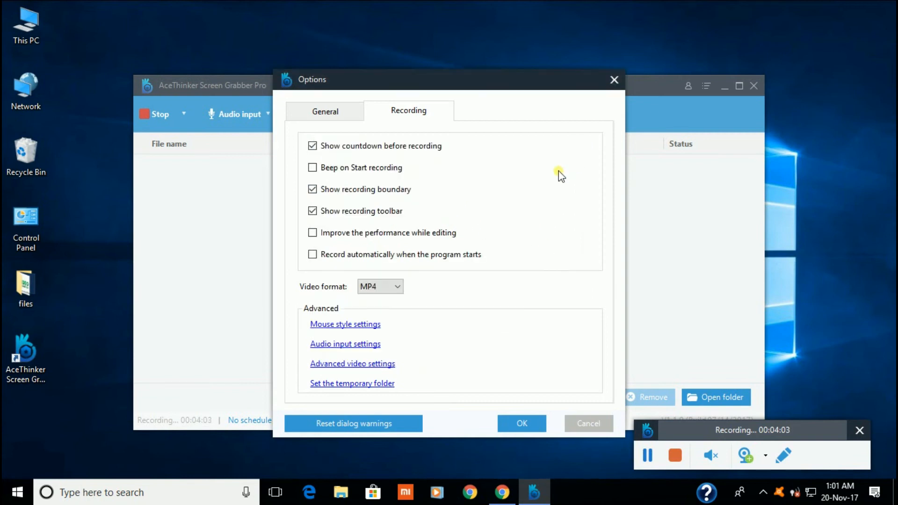
Review the system sound, microphone and audio quality choices in the Audio input settings, and close that dialog.
click(334, 345)
click(450, 218)
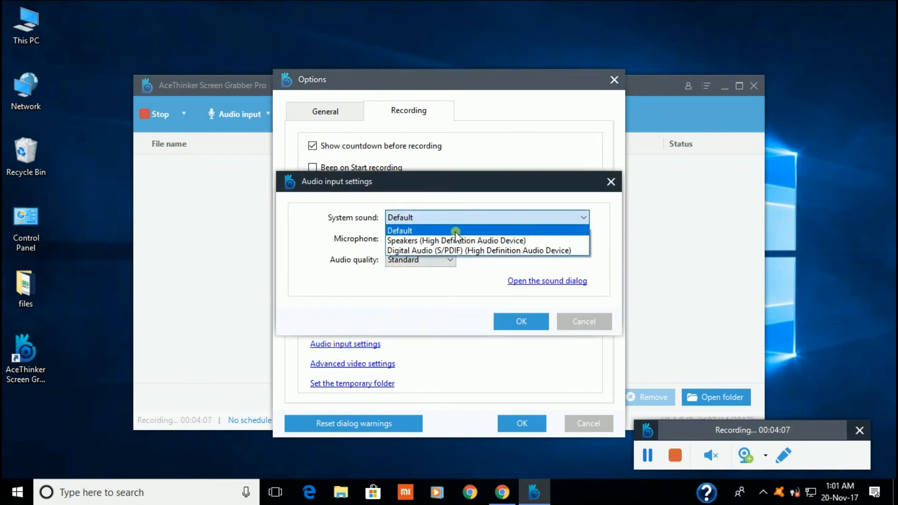
click(448, 222)
click(445, 218)
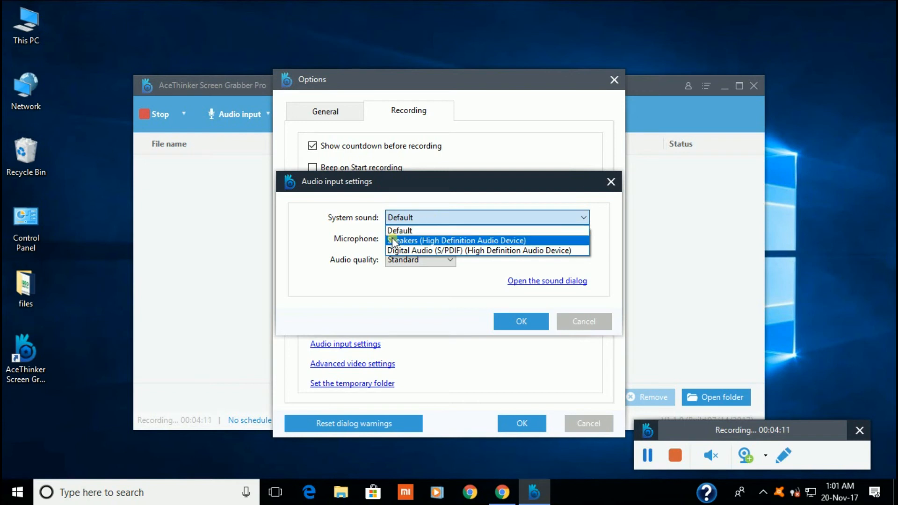
click(366, 239)
click(431, 237)
click(431, 237)
click(408, 259)
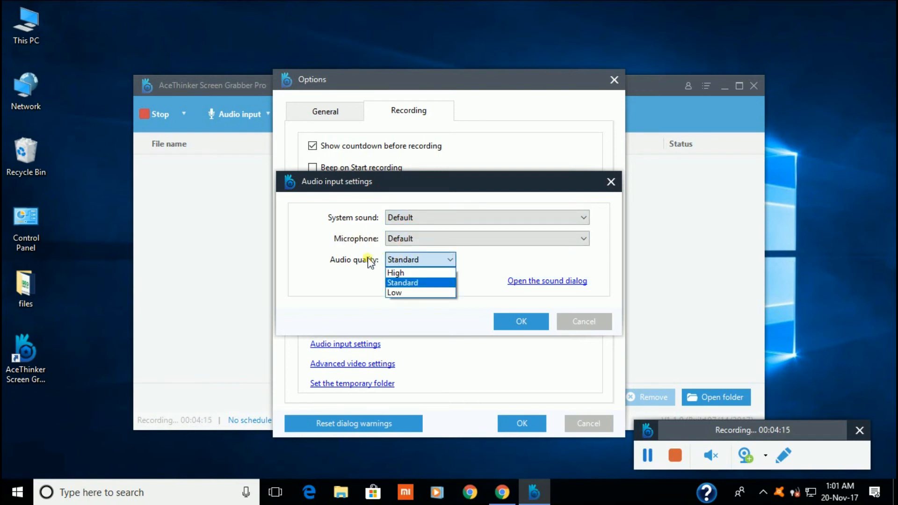
click(403, 263)
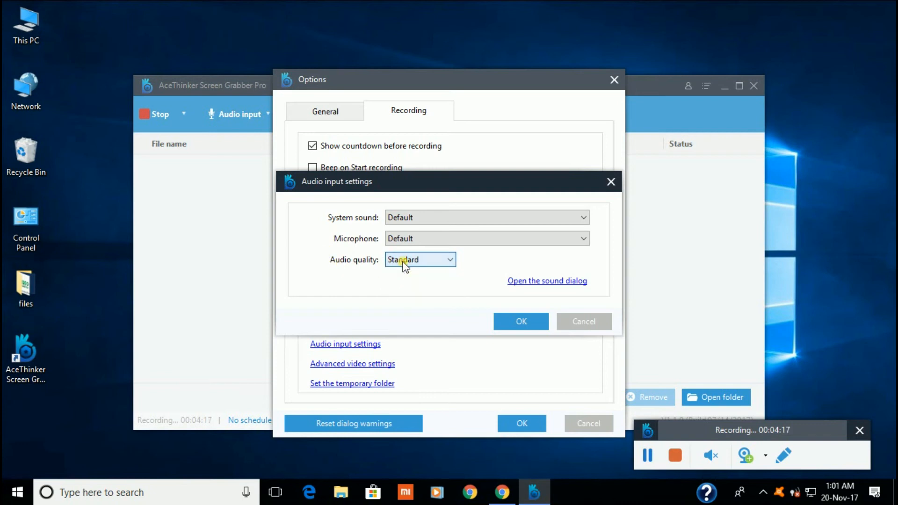
click(404, 264)
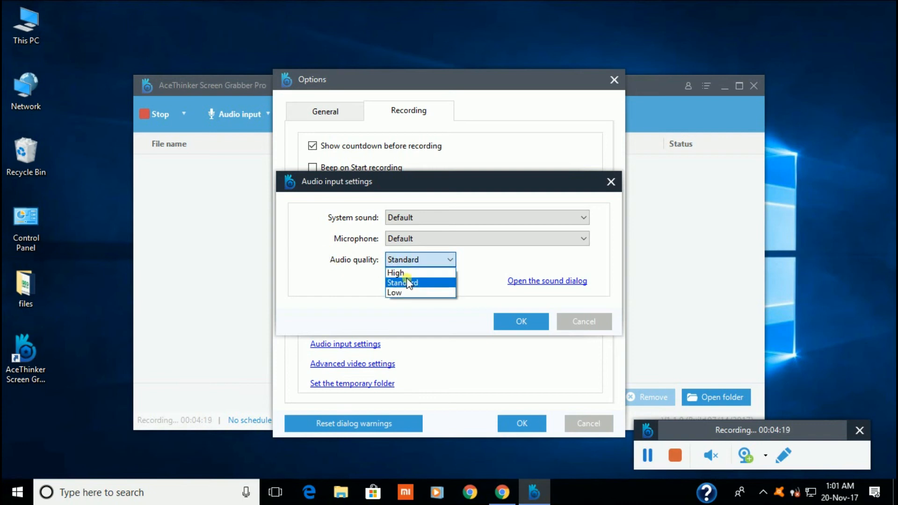
click(350, 290)
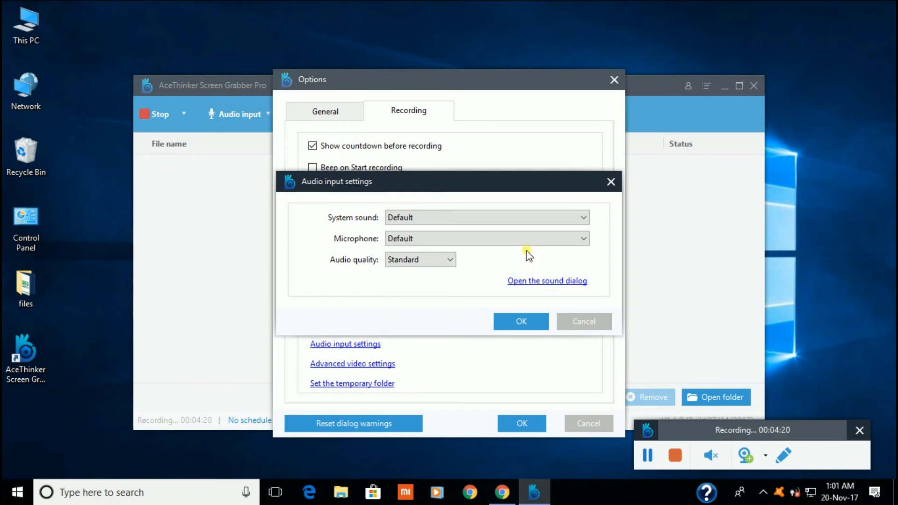
click(611, 182)
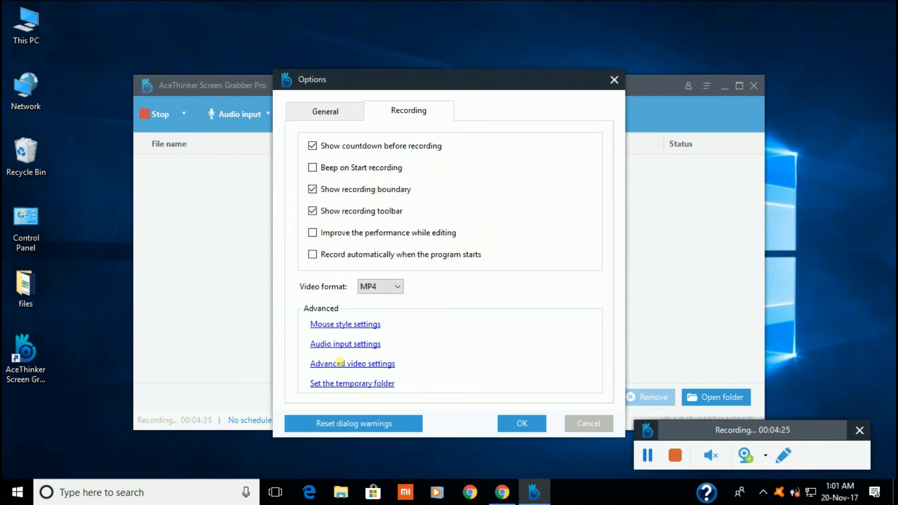
Review the video format, codec, frame rate and mode choices in the Advanced video settings, and close the Options dialog.
click(347, 364)
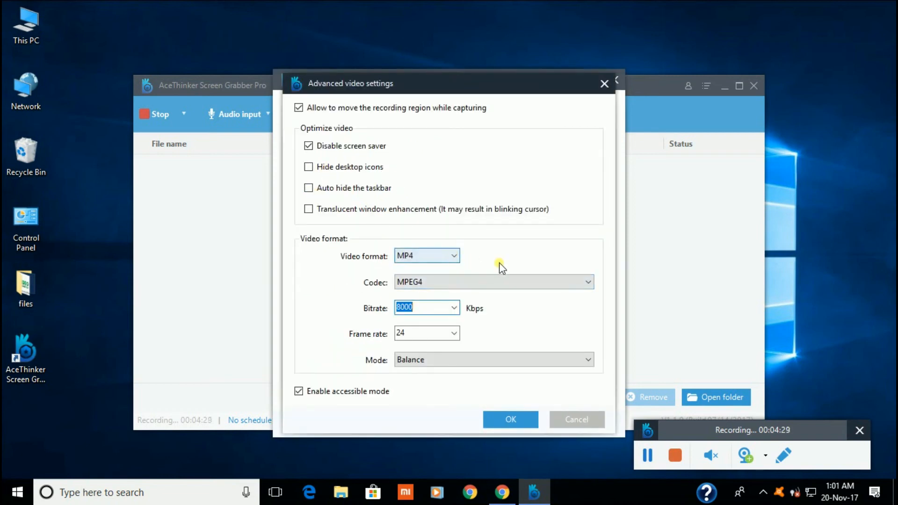
click(440, 257)
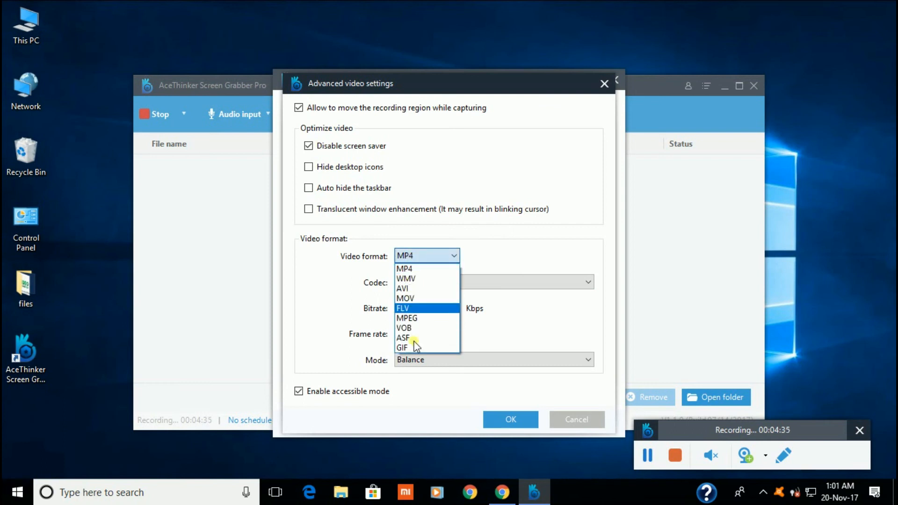
click(490, 257)
click(507, 284)
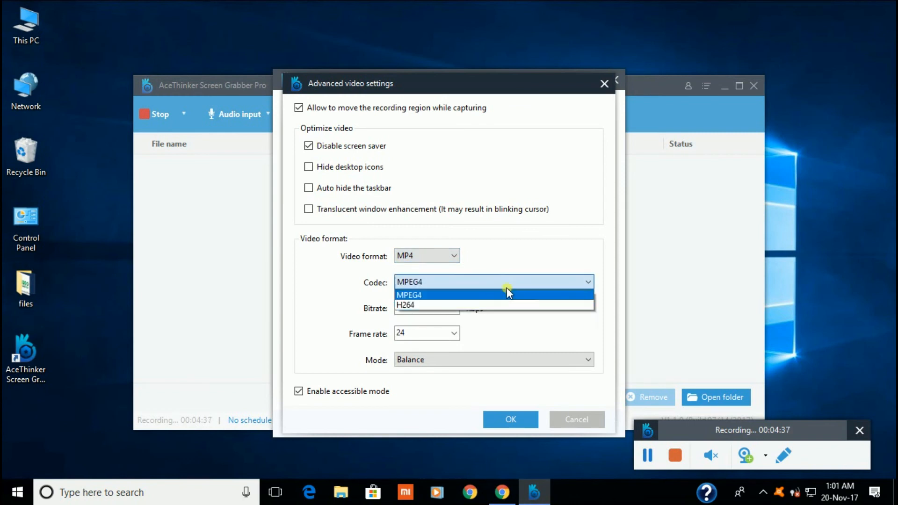
click(508, 279)
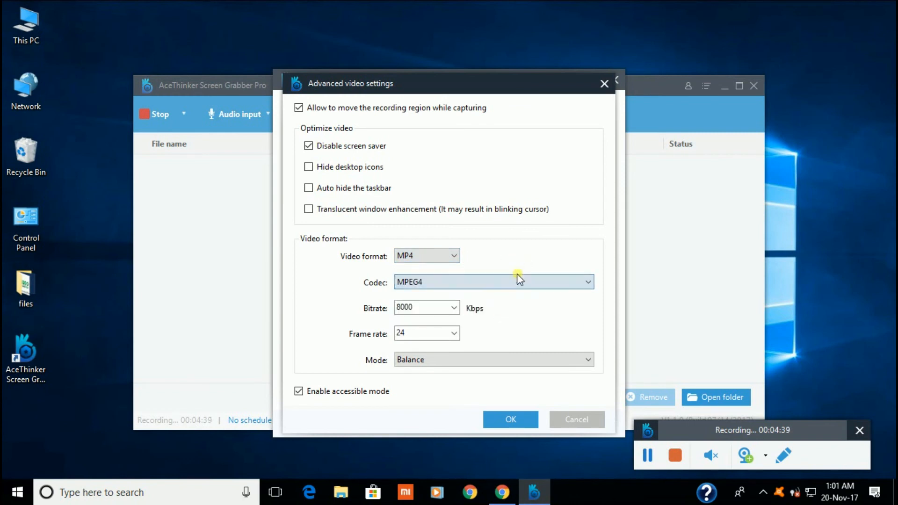
click(454, 334)
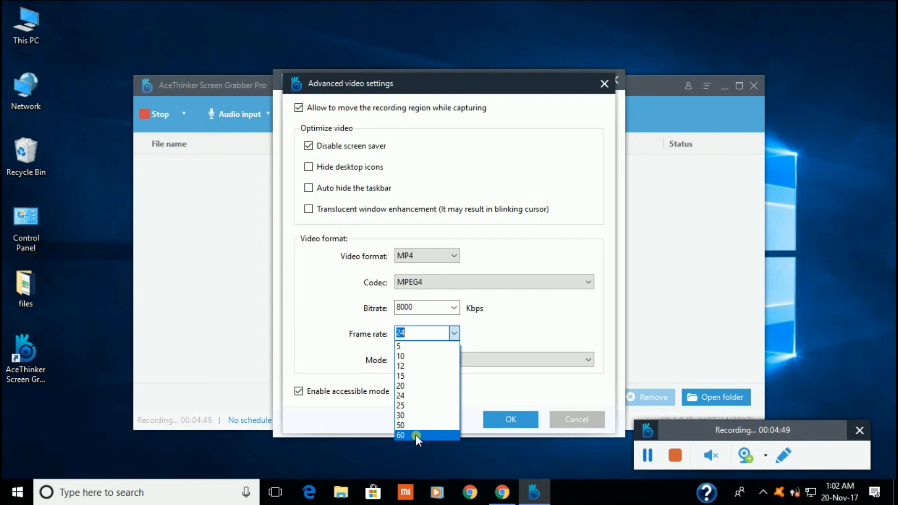
click(492, 338)
click(467, 361)
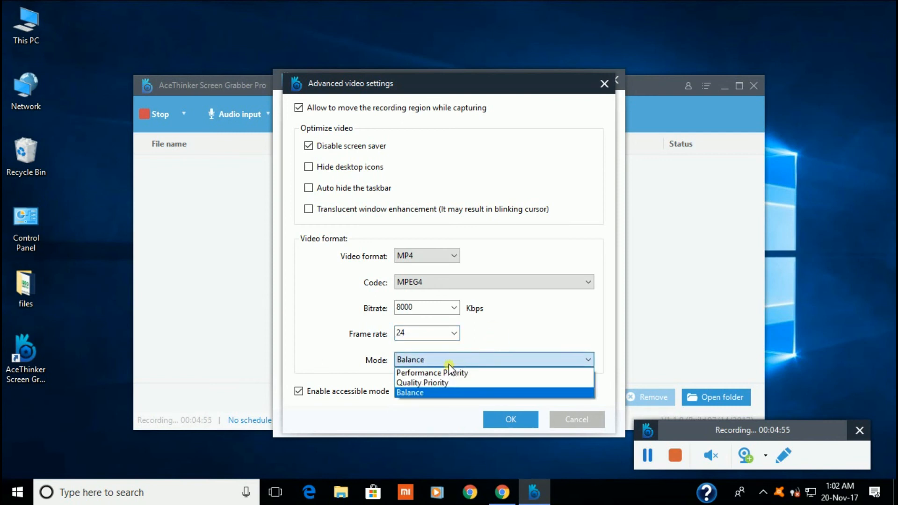
click(504, 347)
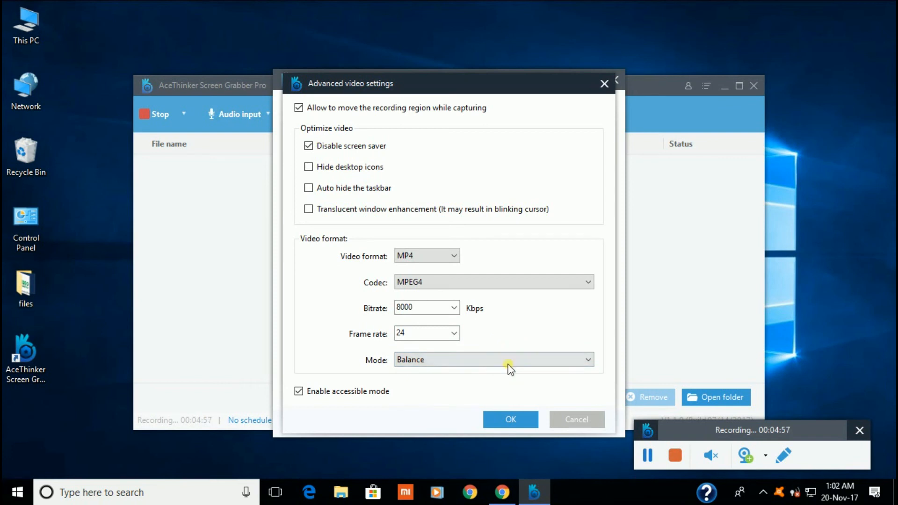
click(512, 420)
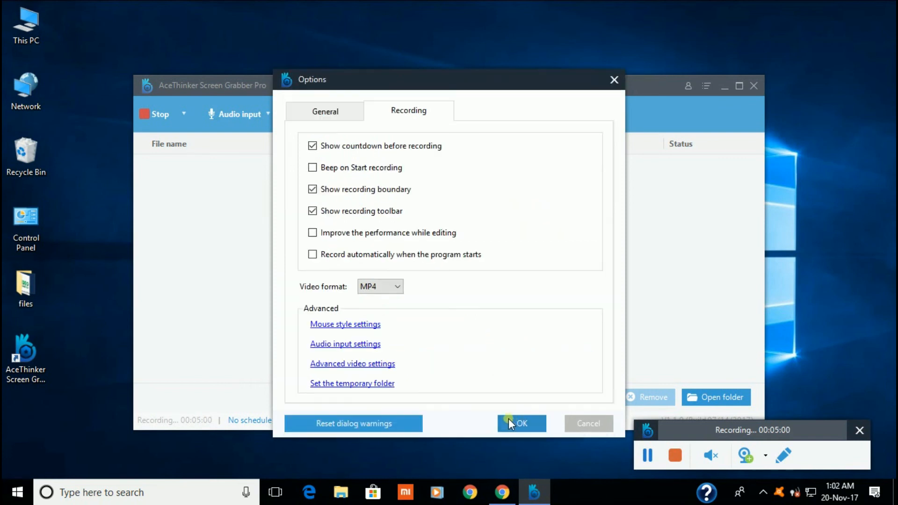
click(614, 81)
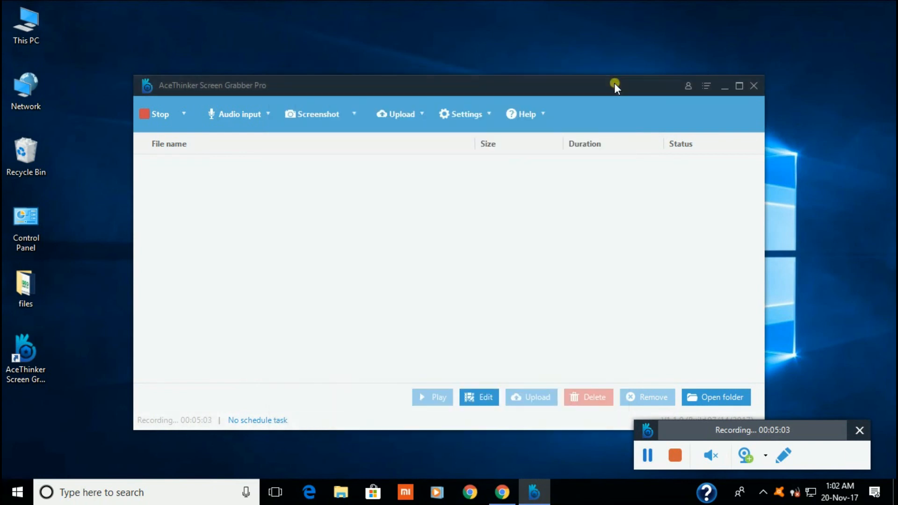
Look through the help, support and update entries of the main window, and nudge the window slightly.
click(536, 112)
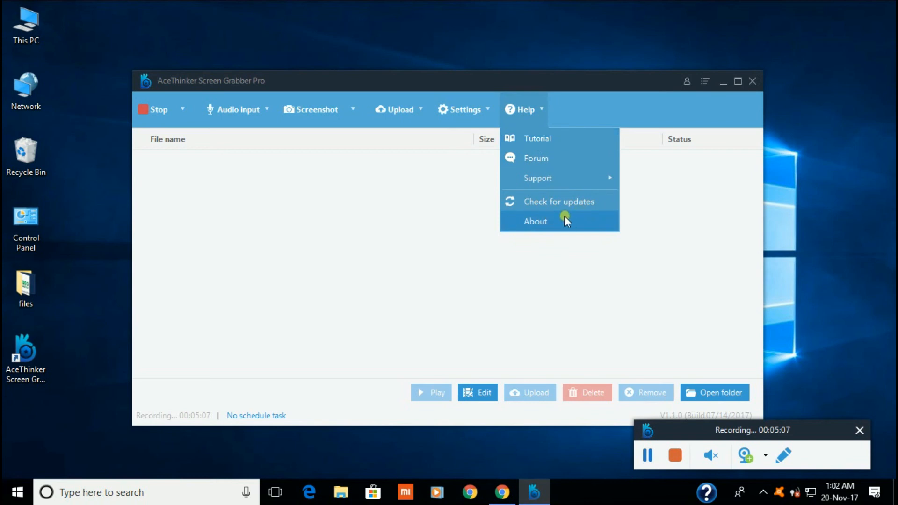
click(455, 187)
drag(510, 77, 508, 80)
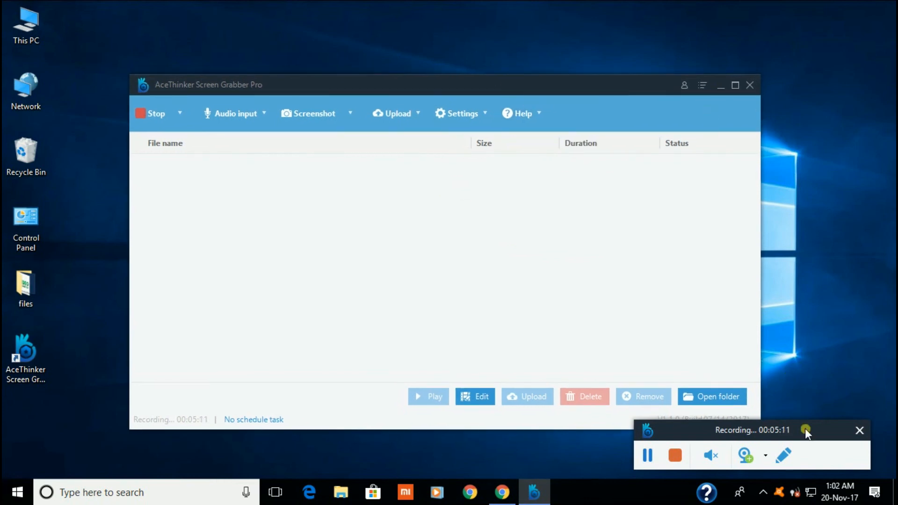
Bring the recording toolbar over the main window, show its annotation tools, and draw a red rectangle and an ellipse over the empty file list.
drag(803, 430, 495, 289)
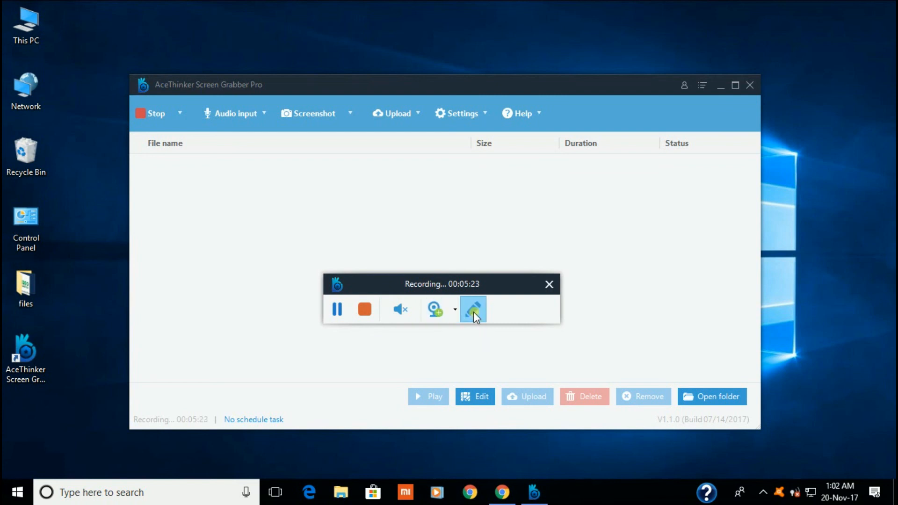
drag(501, 285, 511, 308)
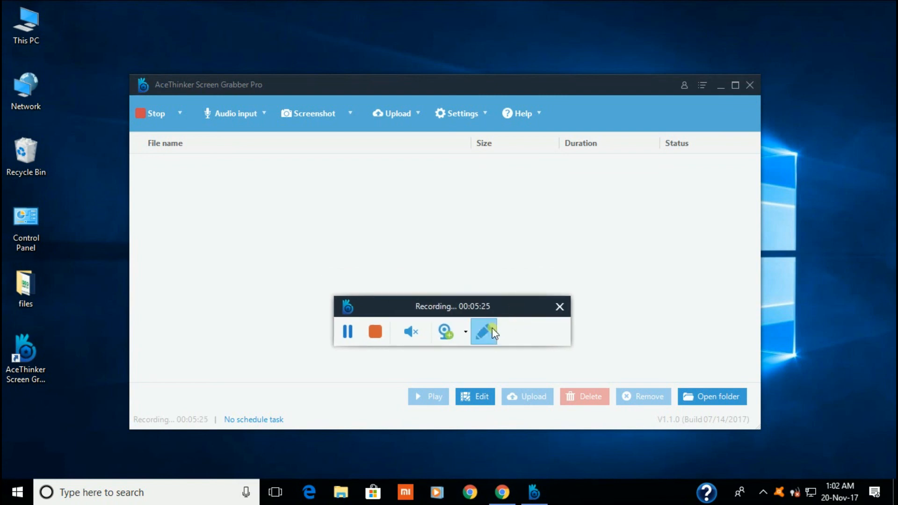
click(492, 327)
click(349, 363)
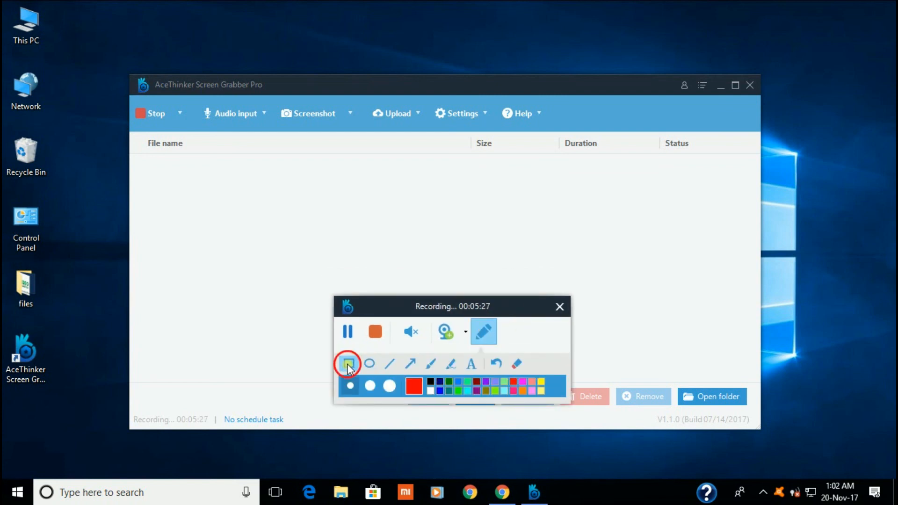
mouse_move(163, 179)
mouse_down()
mouse_move(245, 226)
mouse_move(402, 238)
mouse_up()
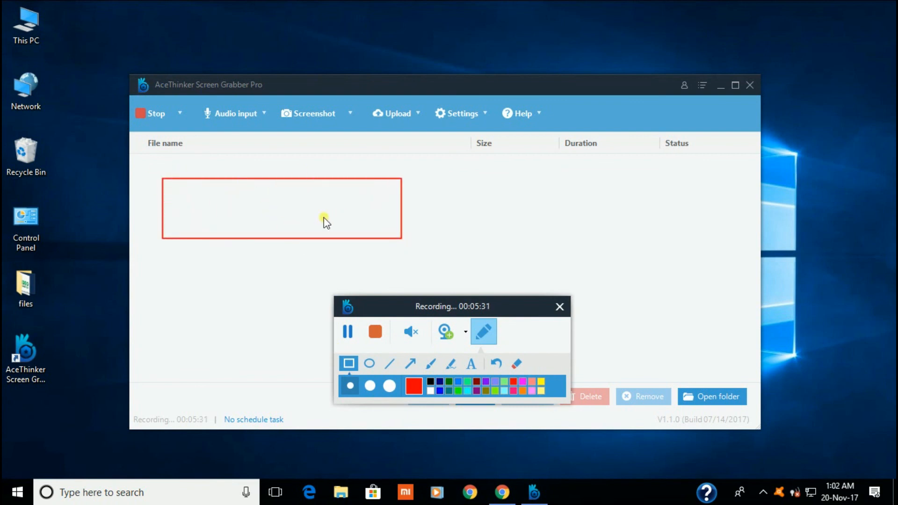
click(369, 363)
drag(437, 177, 513, 255)
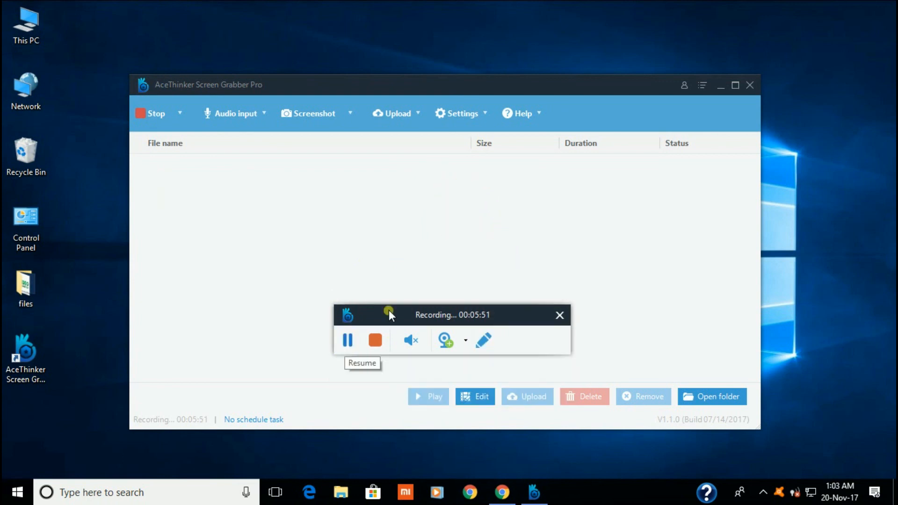
Reopen the annotation tools and draw a red arrow and a freehand brush loop over the empty file list.
click(484, 340)
mouse_move(507, 310)
mouse_down()
mouse_move(525, 280)
mouse_move(549, 280)
mouse_up()
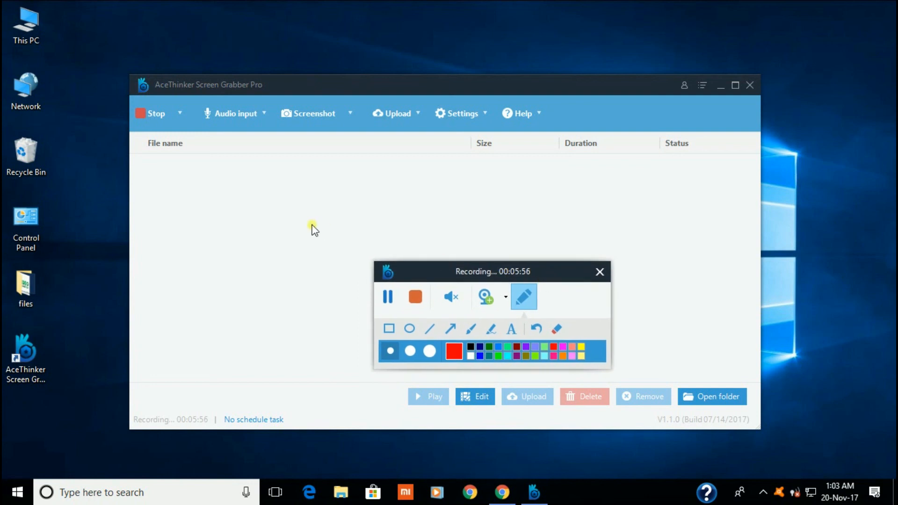
click(451, 330)
drag(158, 227, 278, 207)
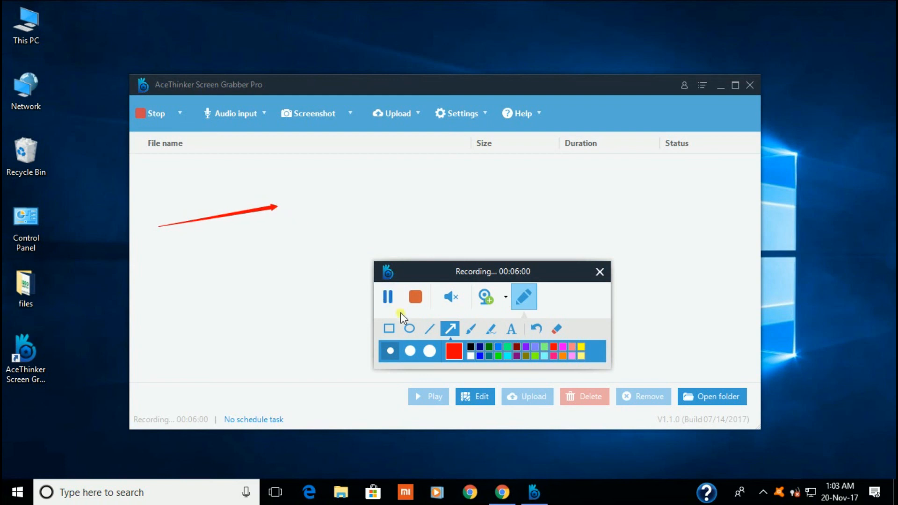
click(469, 329)
drag(396, 194, 376, 256)
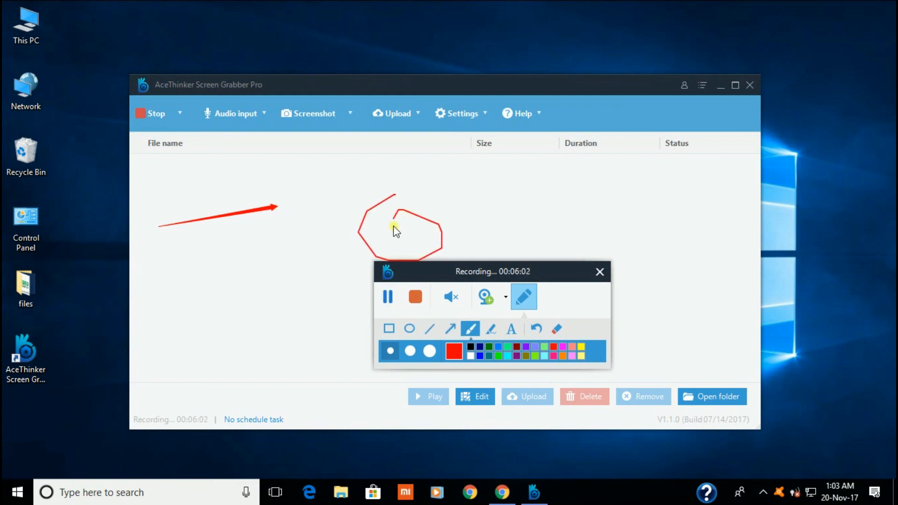
drag(394, 226, 393, 224)
Add the text annotation "adsadad" beside the brush loop, clear all annotations, and hide the annotation tools.
click(511, 329)
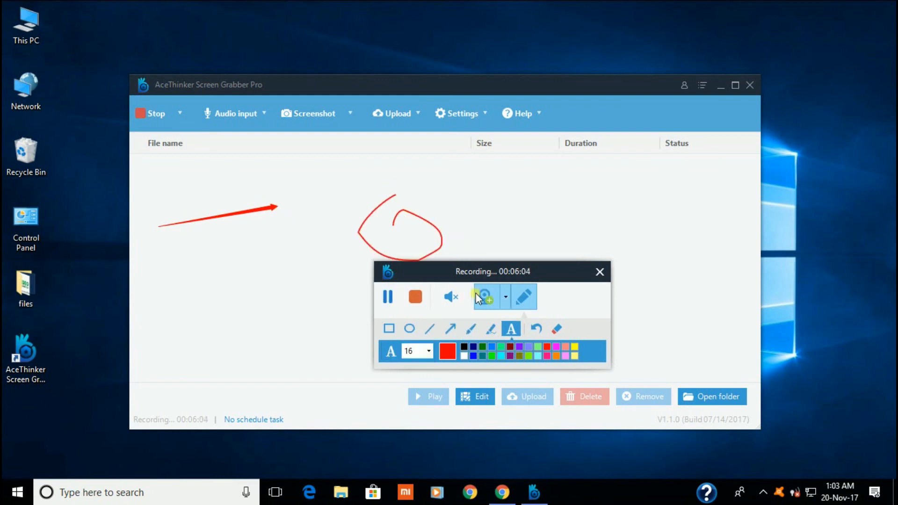
click(469, 214)
text(adsadad)
click(513, 329)
click(554, 330)
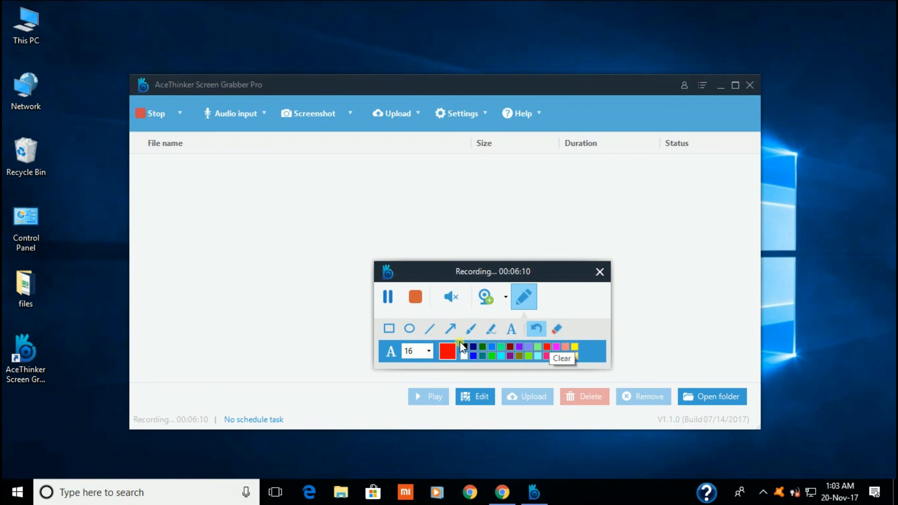
click(524, 297)
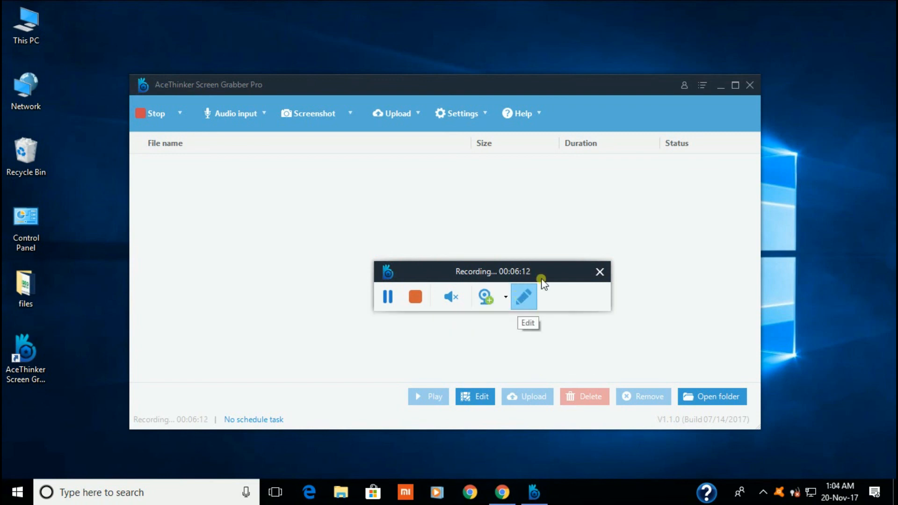
Park the recording toolbar just above the taskbar near the clock, and shift the main window slightly upward.
mouse_move(555, 282)
mouse_down()
mouse_move(747, 424)
mouse_move(828, 430)
mouse_up()
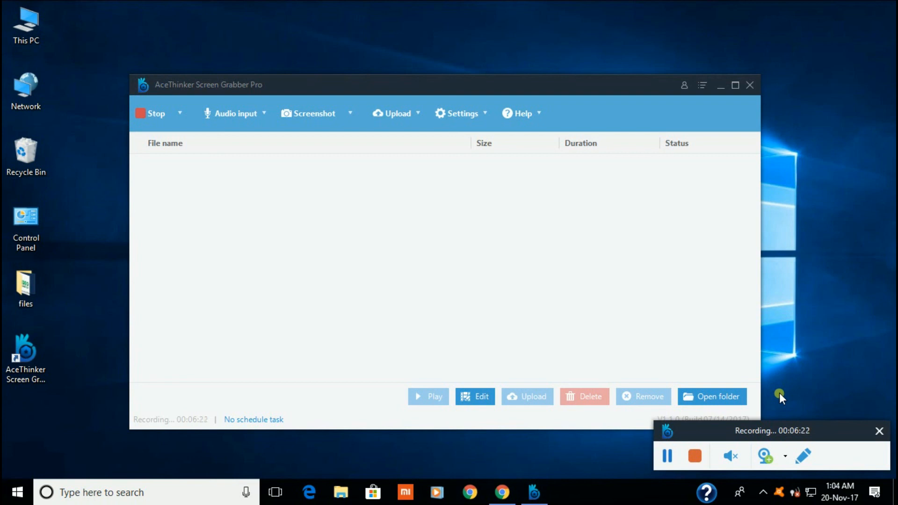
drag(385, 88, 408, 77)
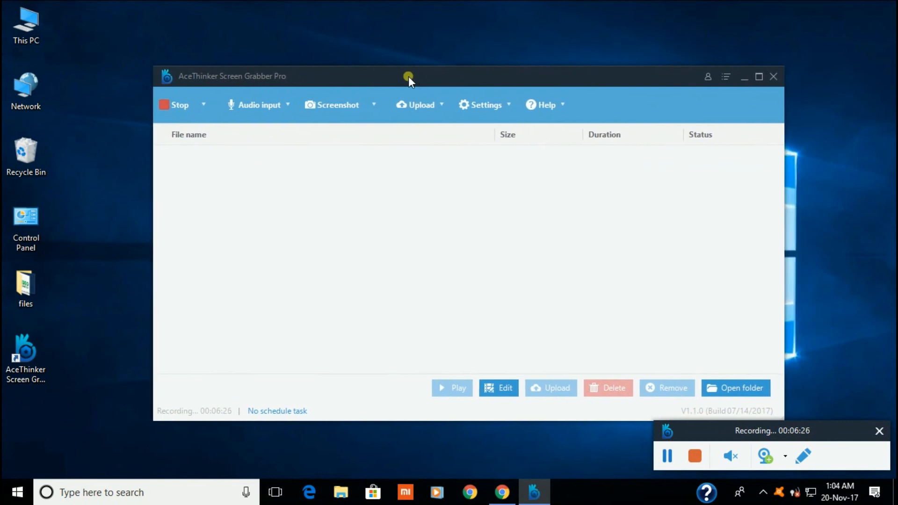